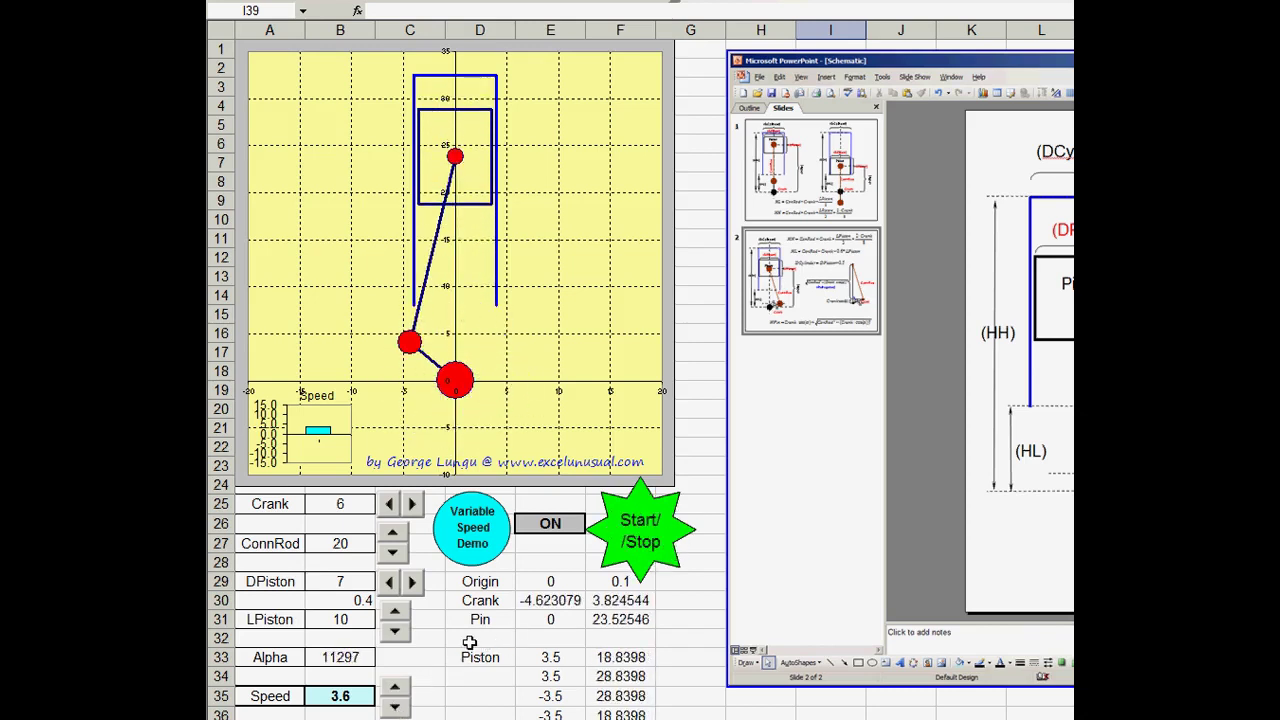
Step: Lower the engine speed past zero into negative, reverse-rotation values
{"action": "left_click", "coordinate": [396, 708]}
{"action": "left_click", "coordinate": [396, 708]}
{"action": "left_click", "coordinate": [396, 708]}
{"action": "left_click", "coordinate": [396, 708]}
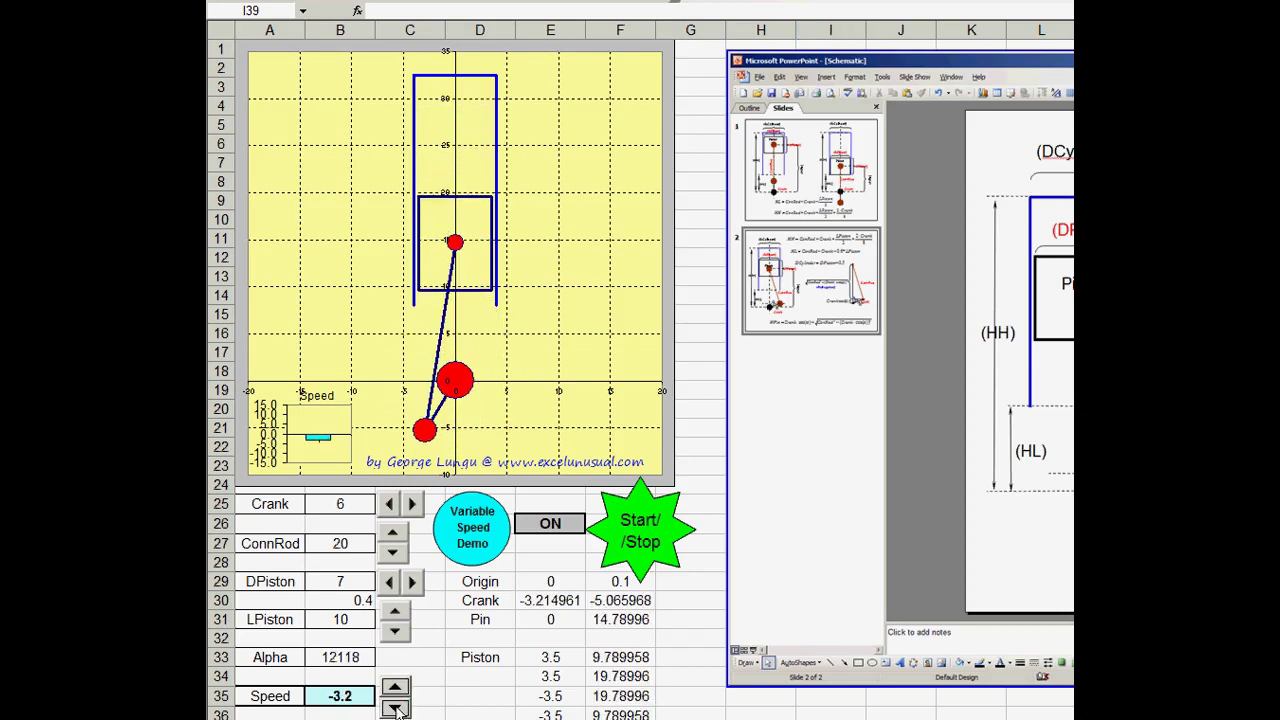
{"action": "left_click", "coordinate": [396, 708]}
{"action": "left_click", "coordinate": [396, 708]}
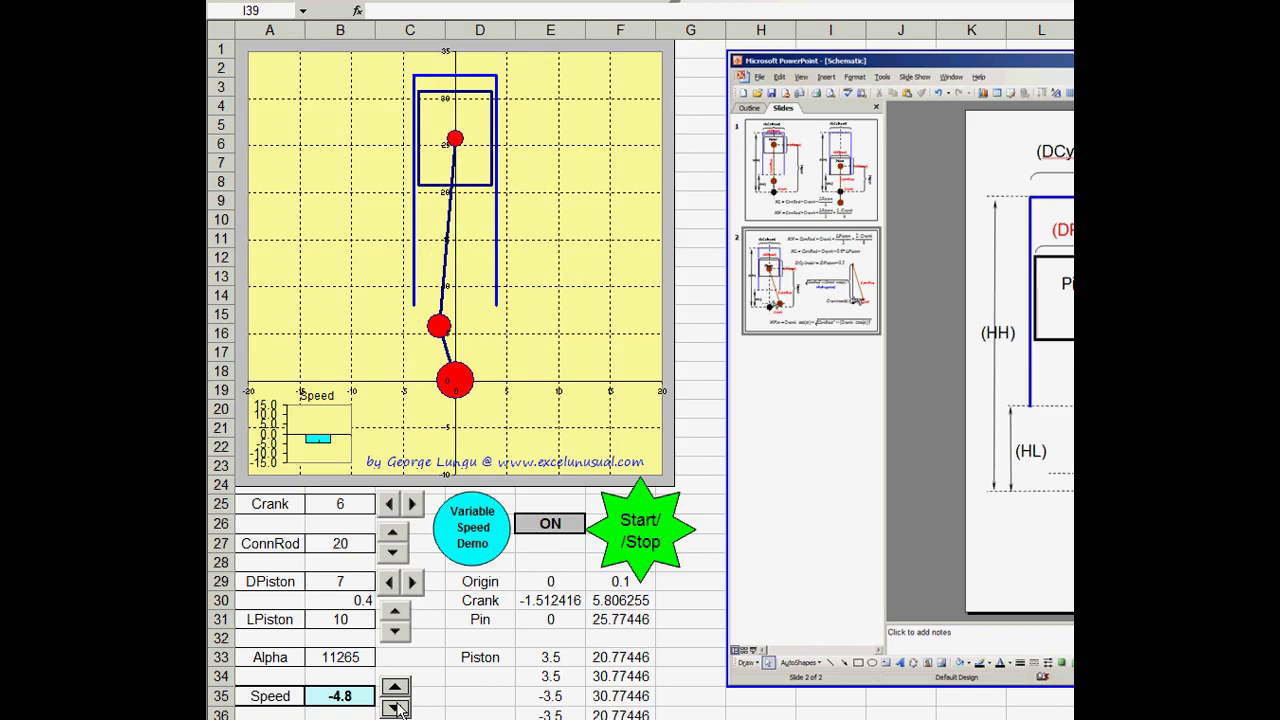
Step: Raise the speed back to 8.0 and stop the animation so the crank resets
{"action": "left_click", "coordinate": [398, 689]}
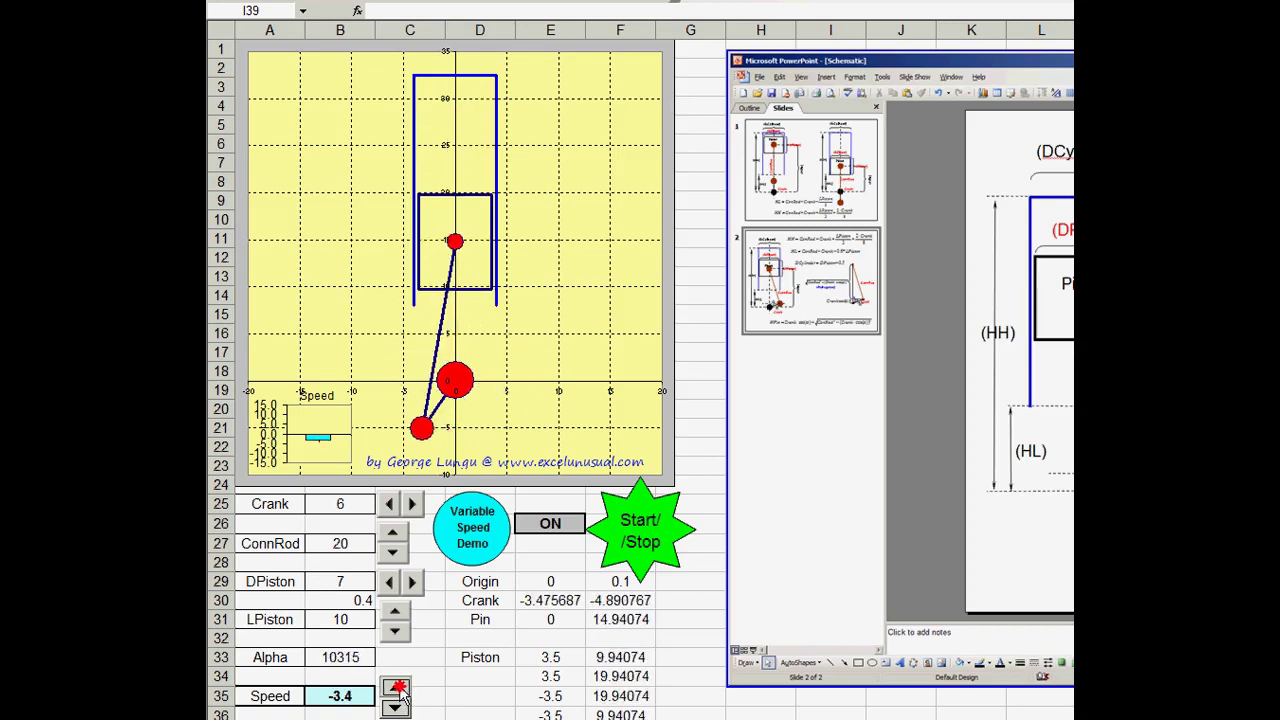
{"action": "left_click", "coordinate": [396, 689]}
{"action": "left_click", "coordinate": [396, 689]}
{"action": "left_click", "coordinate": [396, 689]}
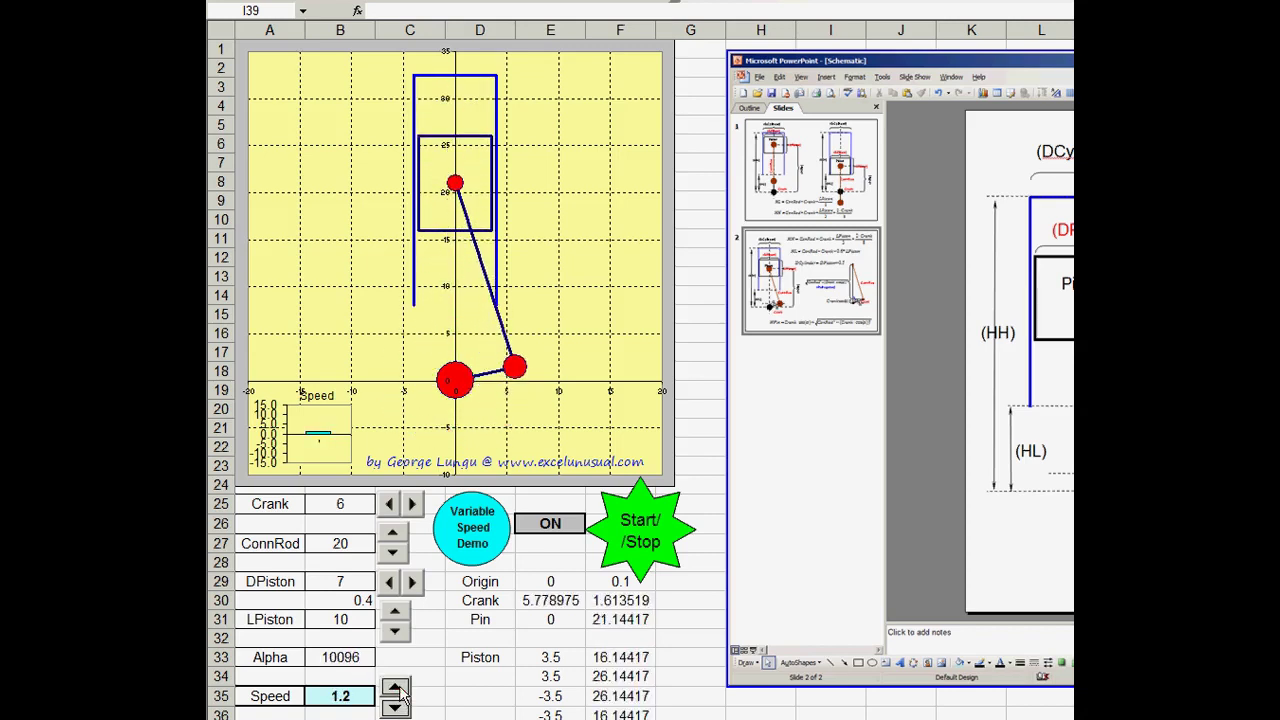
{"action": "left_click", "coordinate": [396, 689]}
{"action": "left_click", "coordinate": [396, 689]}
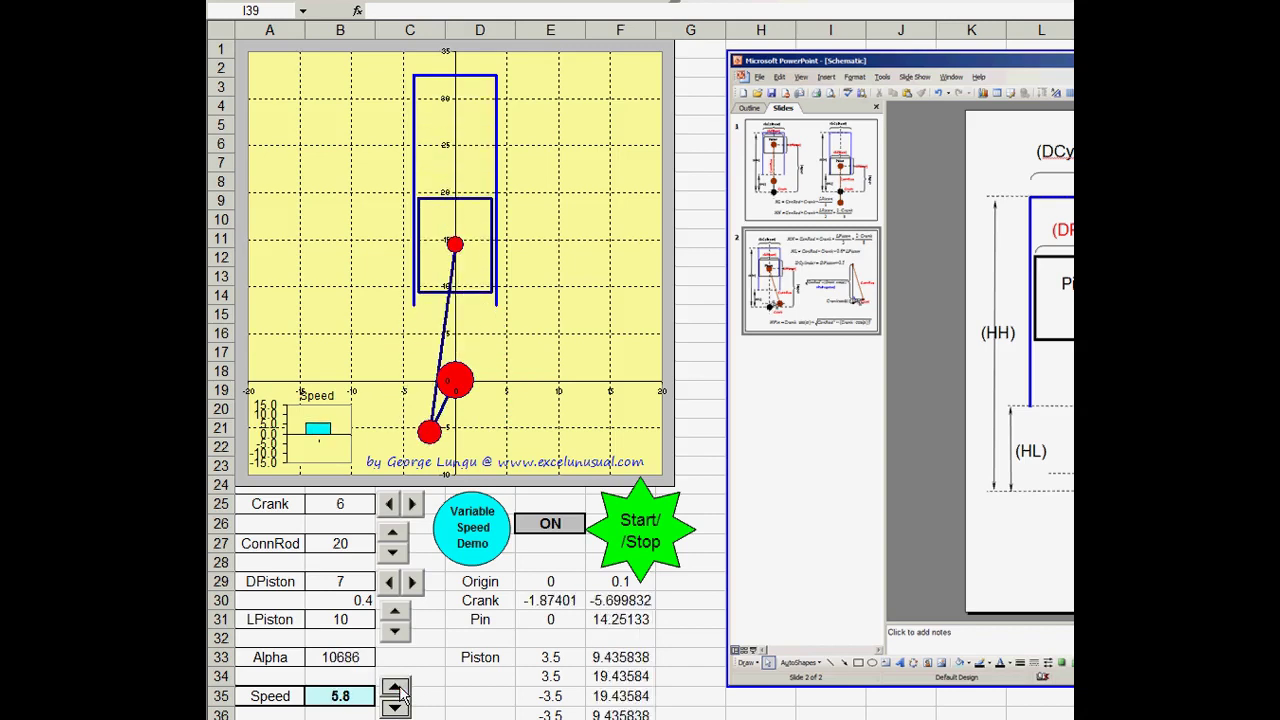
{"action": "left_click", "coordinate": [396, 689]}
{"action": "left_click", "coordinate": [396, 689]}
{"action": "left_click", "coordinate": [396, 689]}
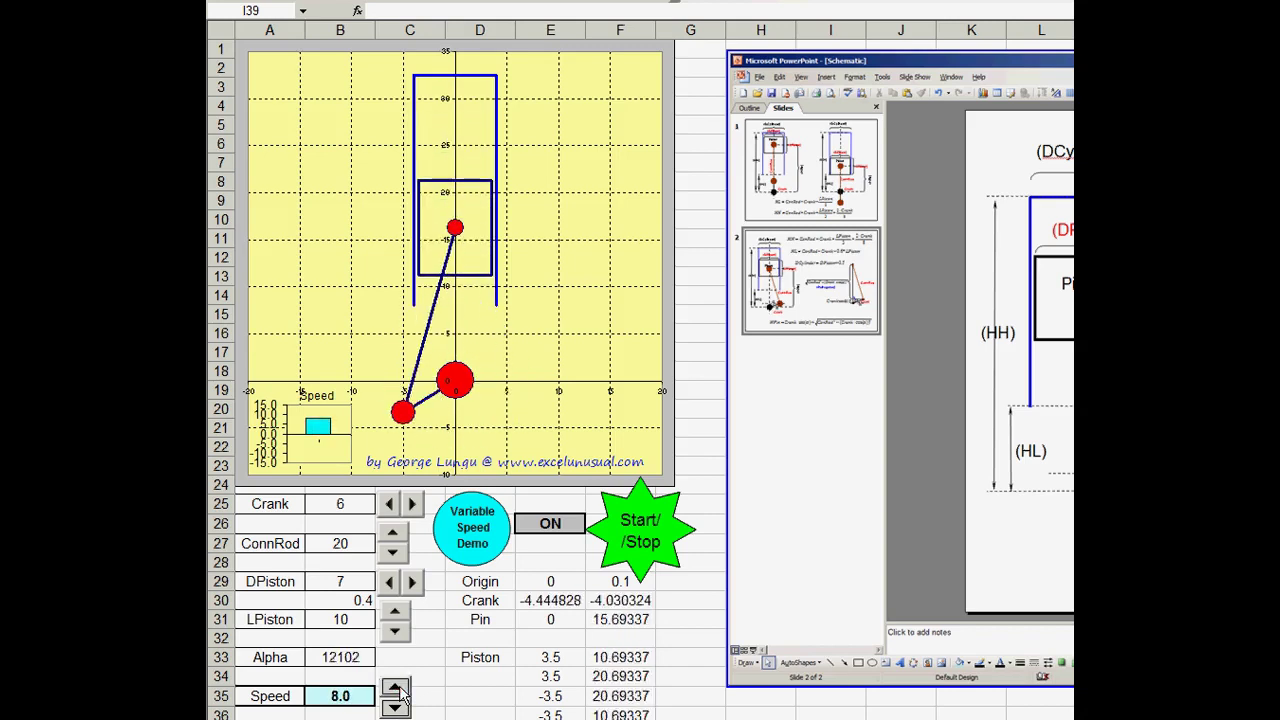
{"action": "left_click", "coordinate": [645, 532]}
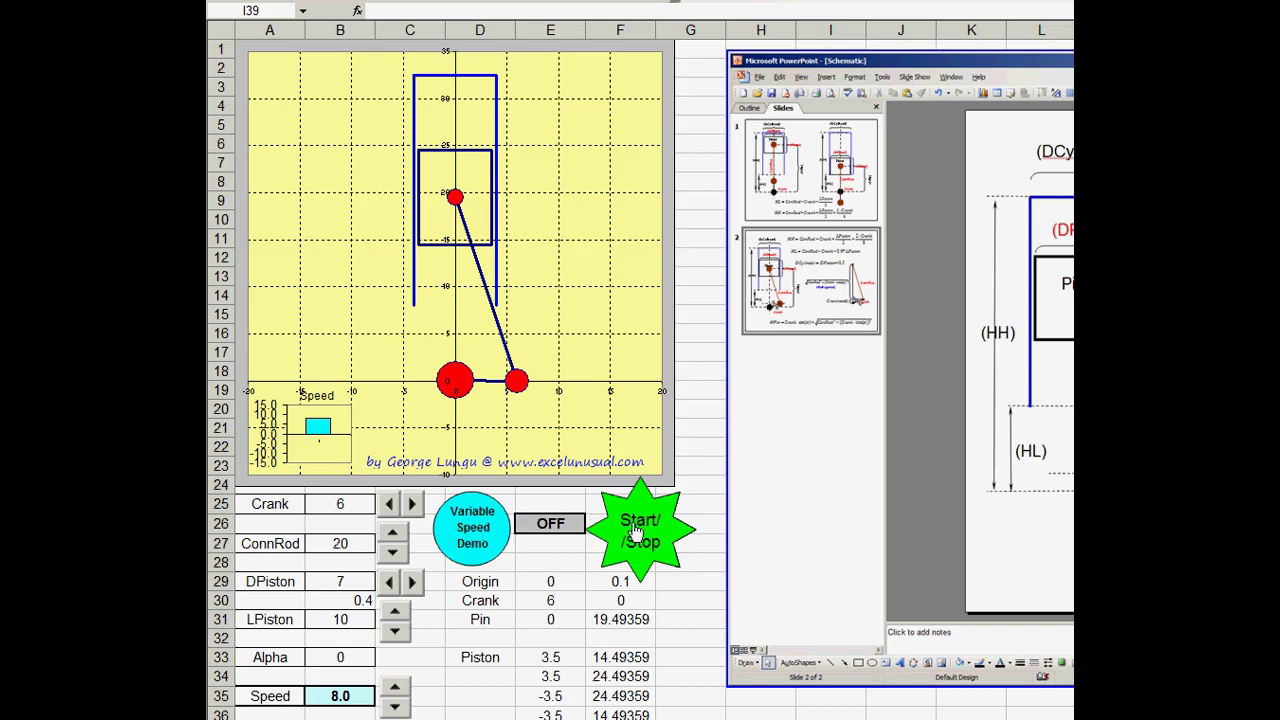
Step: Start the Variable Speed Demo so the speed swings between forward and reverse
{"action": "left_click", "coordinate": [481, 525]}
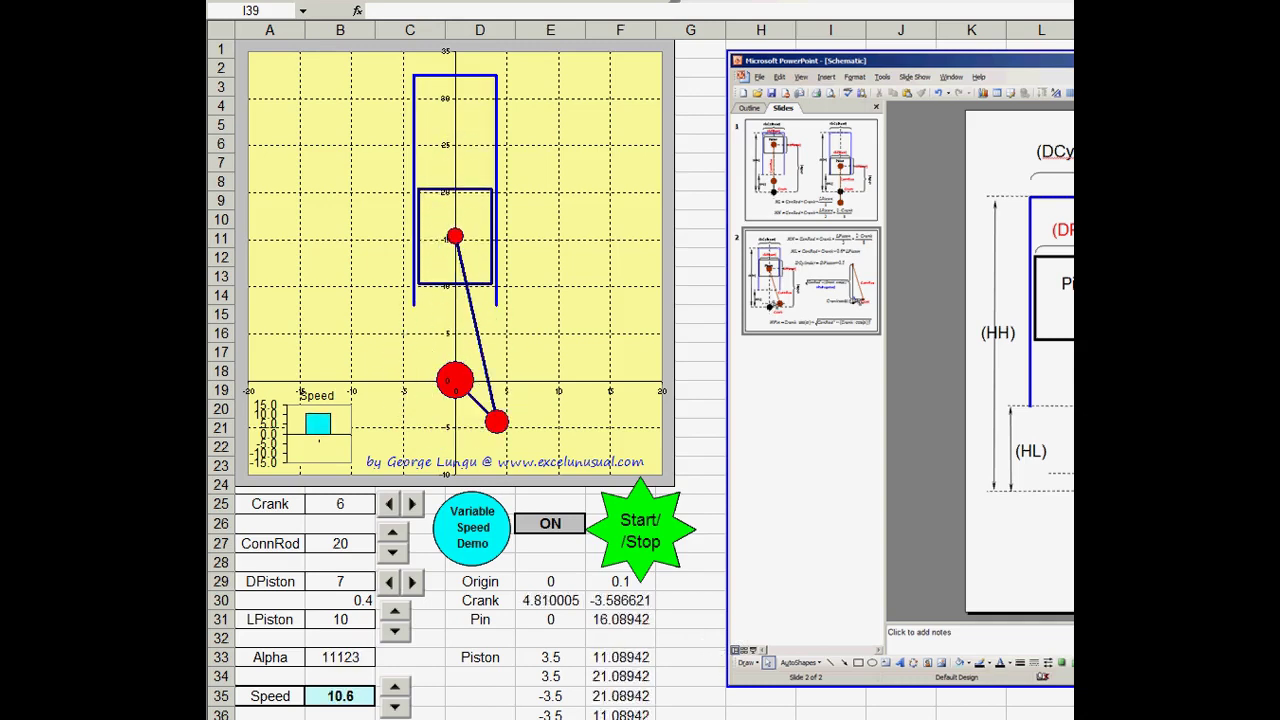
{"action": "scroll", "coordinate": [640, 360], "scroll_direction": "right", "scroll_amount": 4}
{"action": "scroll", "coordinate": [640, 360], "scroll_direction": "right", "scroll_amount": 5}
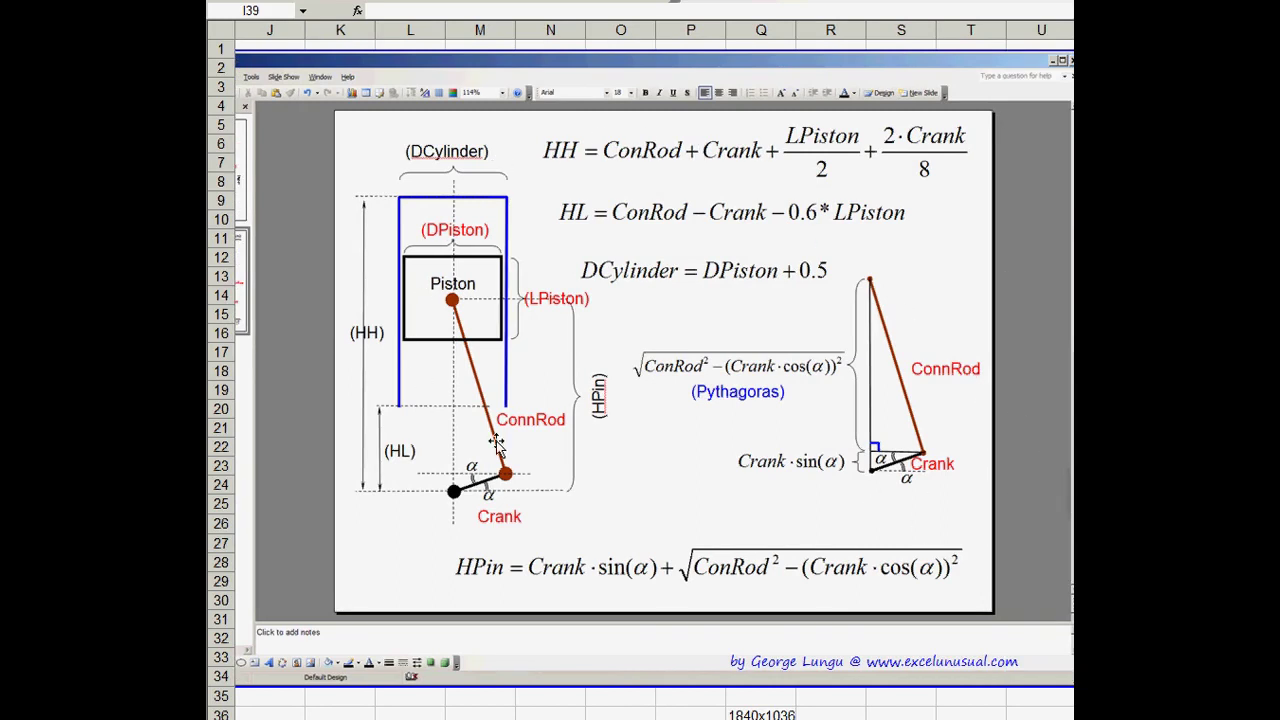
{"action": "scroll", "coordinate": [650, 360], "scroll_direction": "left", "scroll_amount": 1}
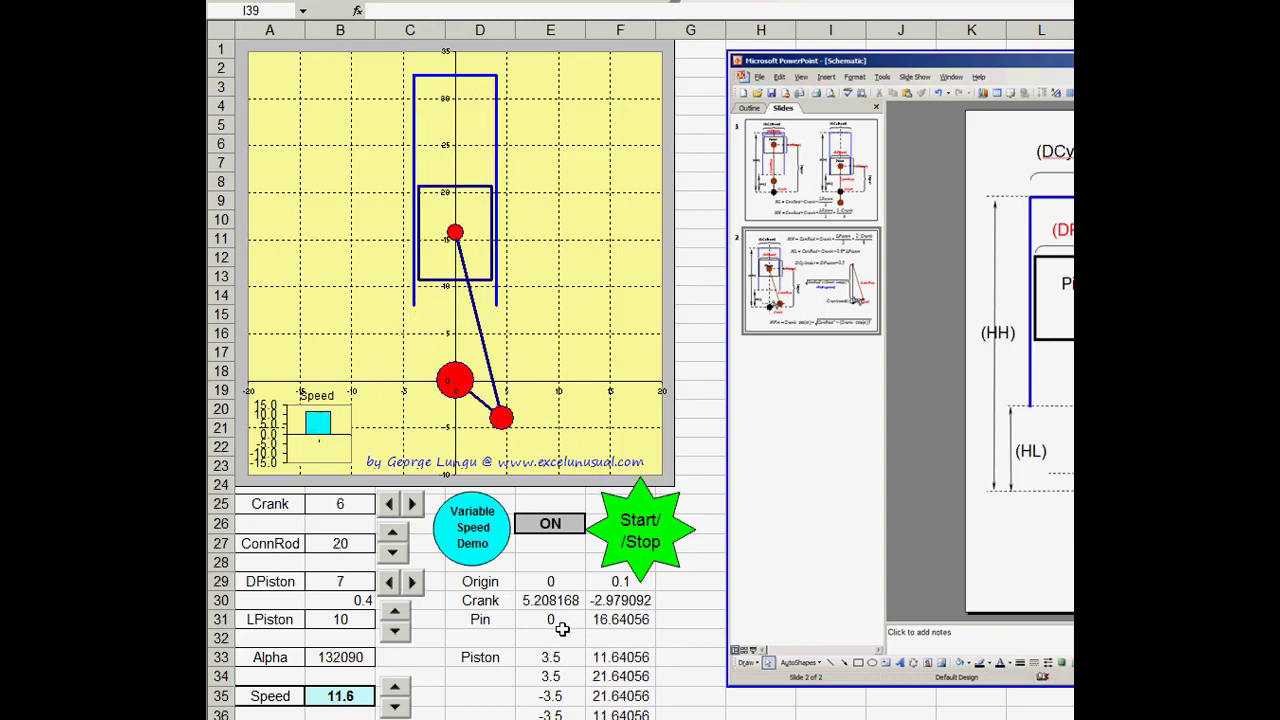
Step: Stop and restart the Variable Speed Demo, then take the Crank from 6 to 1.5
{"action": "left_click", "coordinate": [645, 541]}
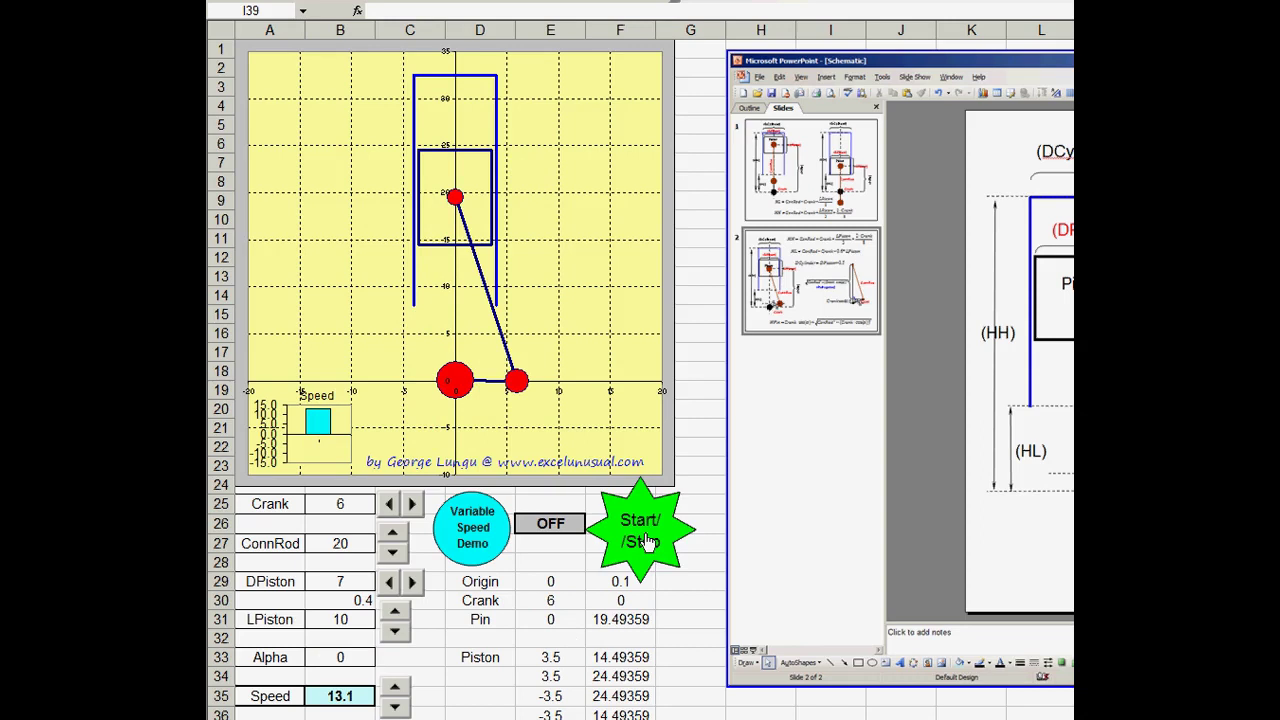
{"action": "left_click", "coordinate": [476, 530]}
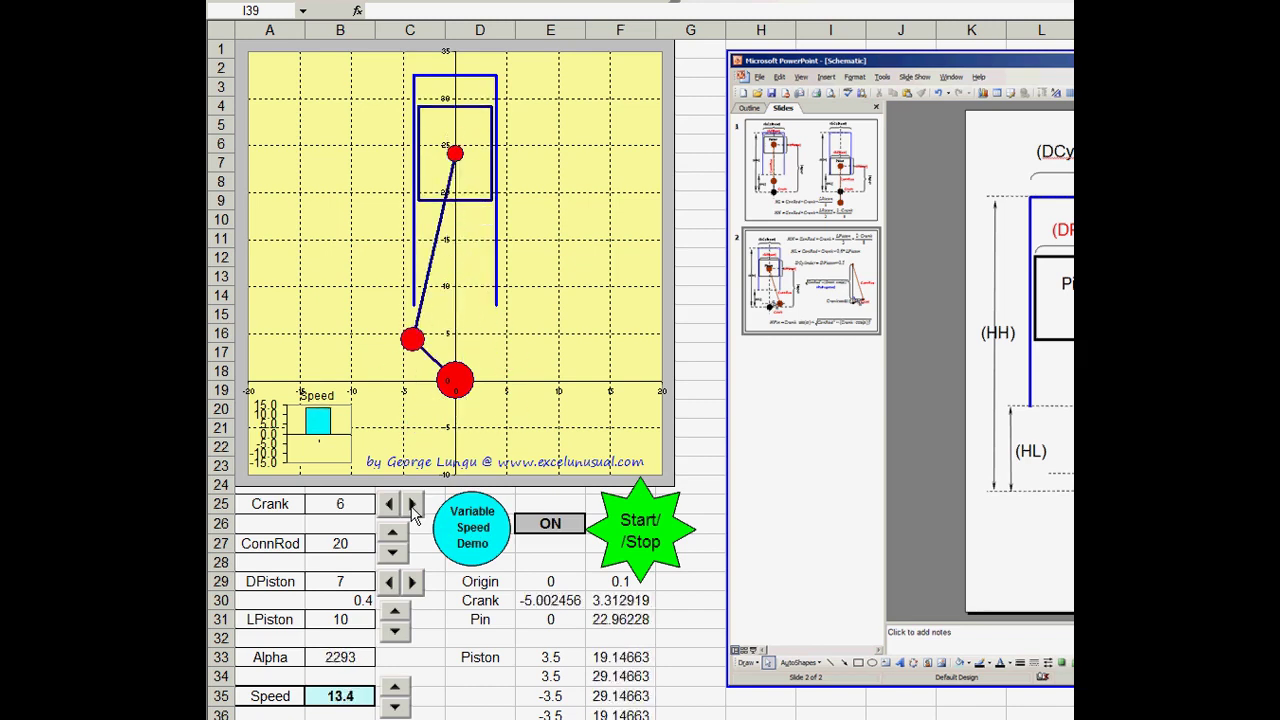
{"action": "left_click", "coordinate": [412, 505]}
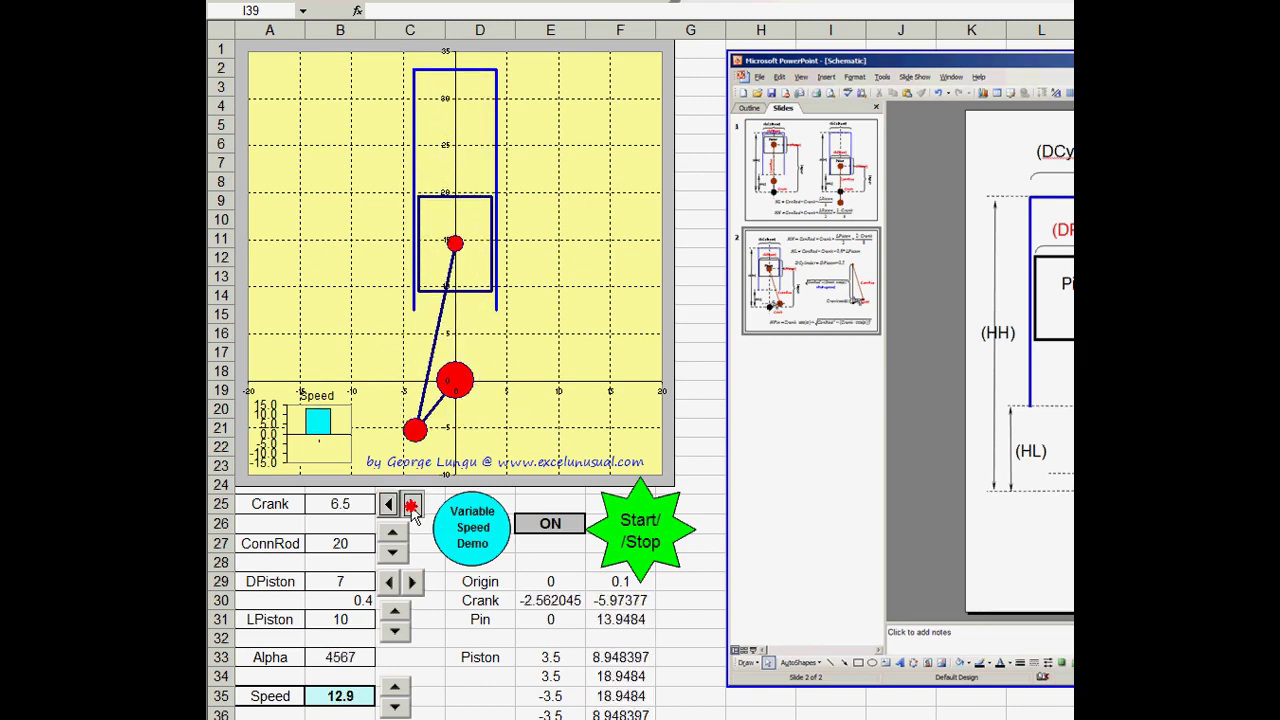
{"action": "left_click", "coordinate": [412, 505]}
{"action": "left_click_drag", "start_coordinate": [390, 505], "coordinate": [390, 505]}
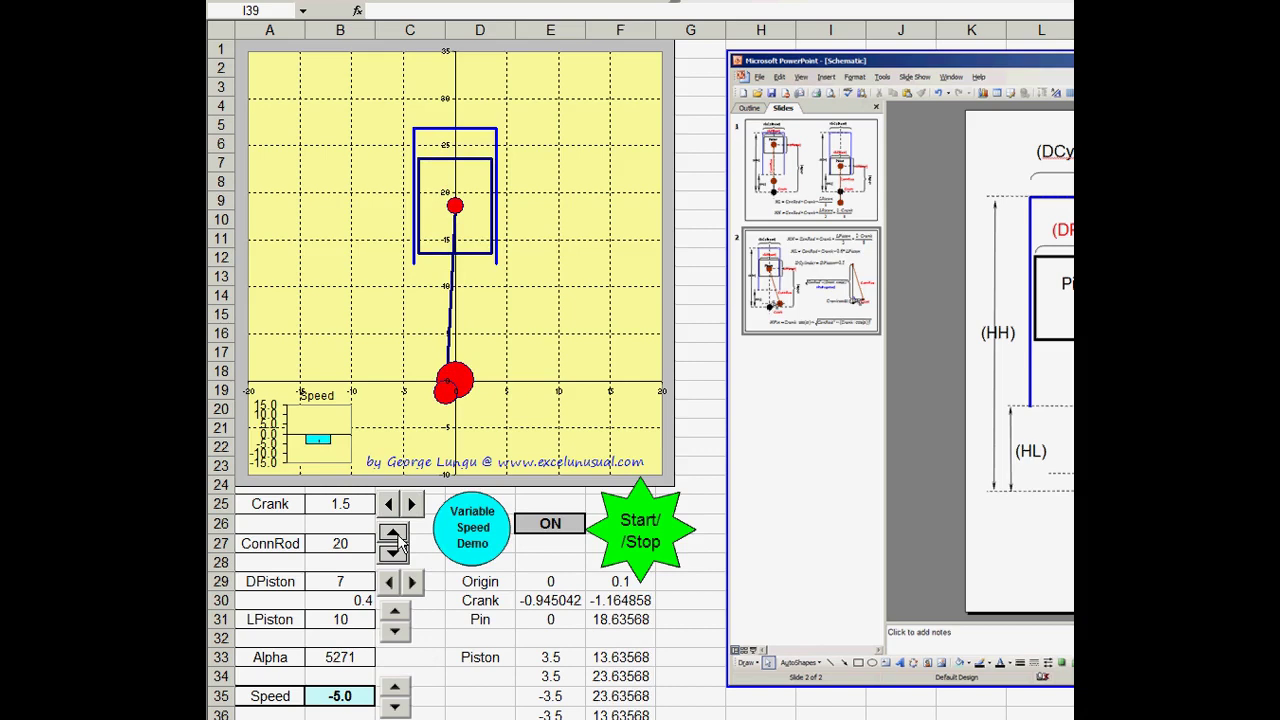
Step: Shorten the connecting rod to 6, then lengthen ConnRod to 18
{"action": "left_click", "coordinate": [391, 556]}
{"action": "left_click", "coordinate": [391, 556]}
{"action": "left_click", "coordinate": [391, 556]}
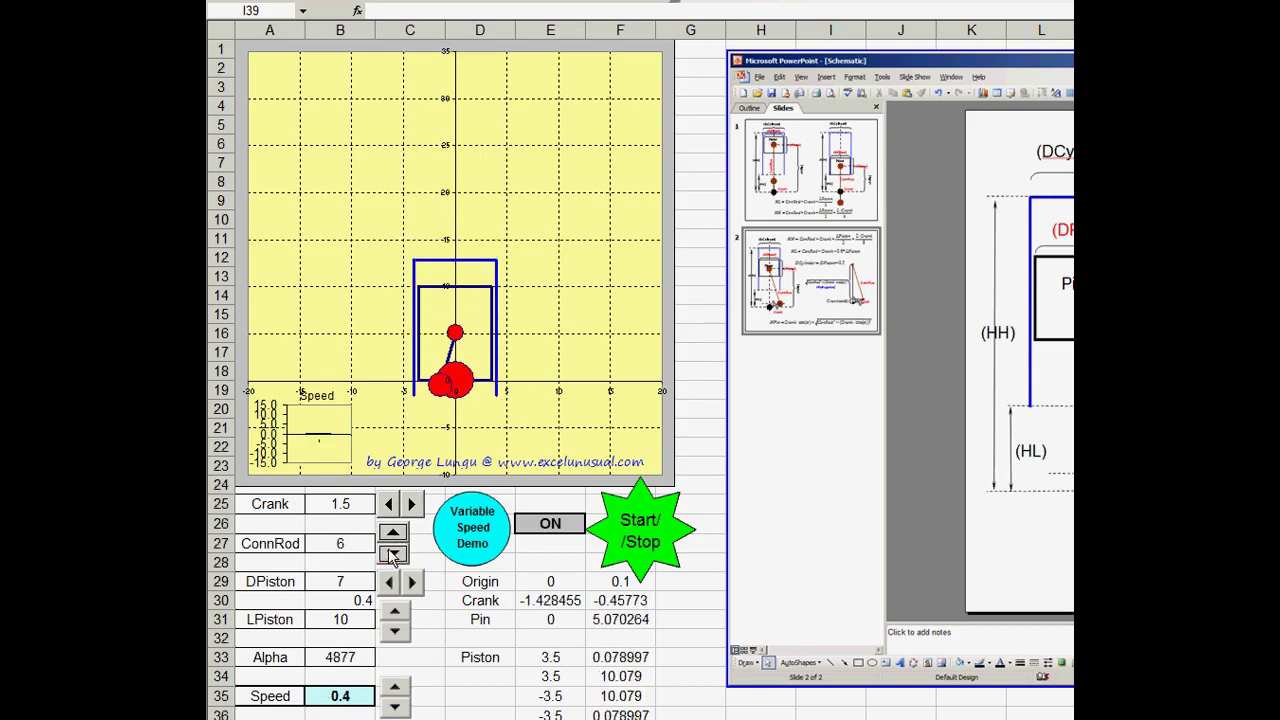
{"action": "left_click", "coordinate": [391, 535]}
{"action": "left_click", "coordinate": [391, 535]}
{"action": "left_click", "coordinate": [391, 535]}
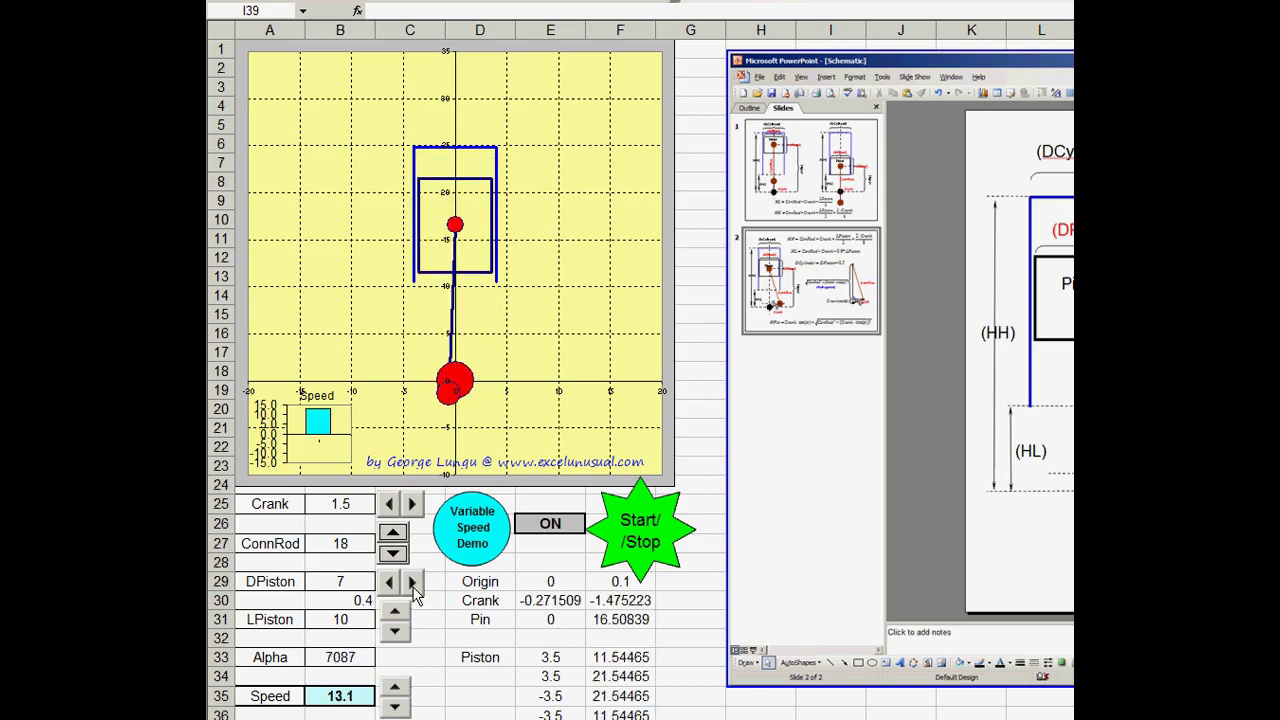
Step: Widen the piston diameter to 10 and shorten the piston length to 7
{"action": "left_click_drag", "start_coordinate": [413, 592], "coordinate": [400, 642]}
{"action": "left_click_drag", "start_coordinate": [387, 582], "coordinate": [413, 580]}
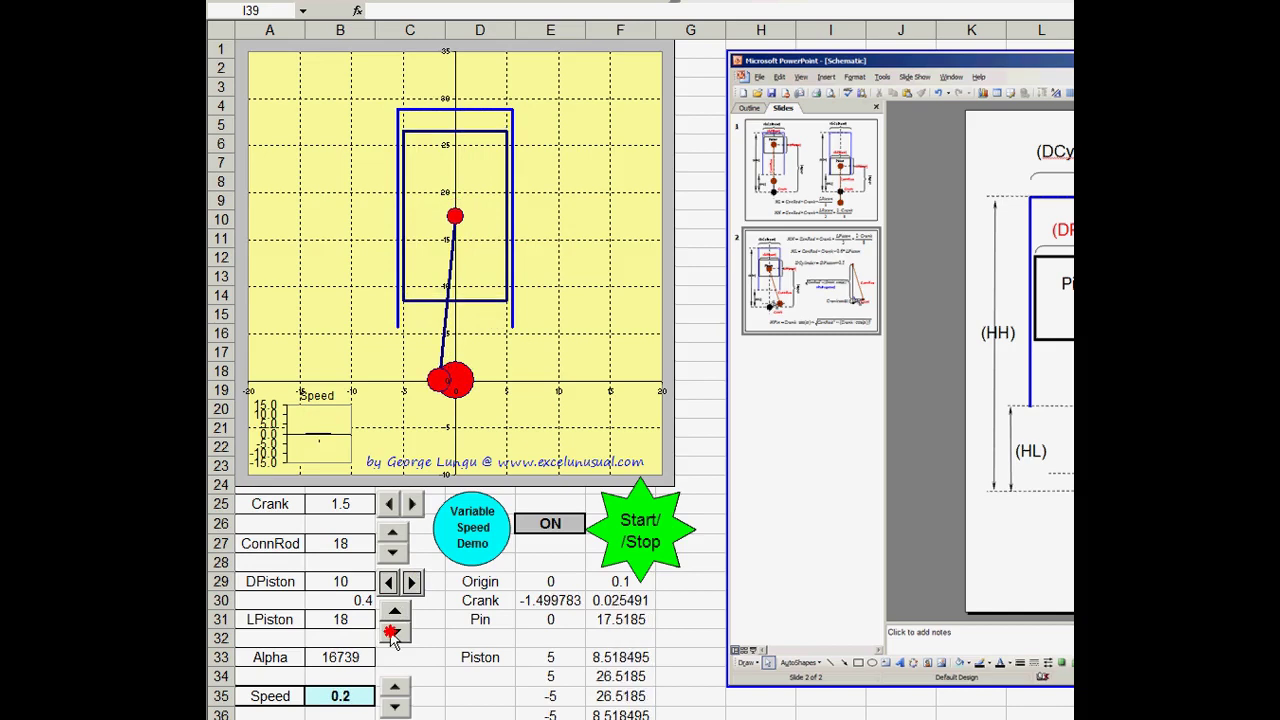
{"action": "left_click_drag", "start_coordinate": [393, 637], "coordinate": [395, 640]}
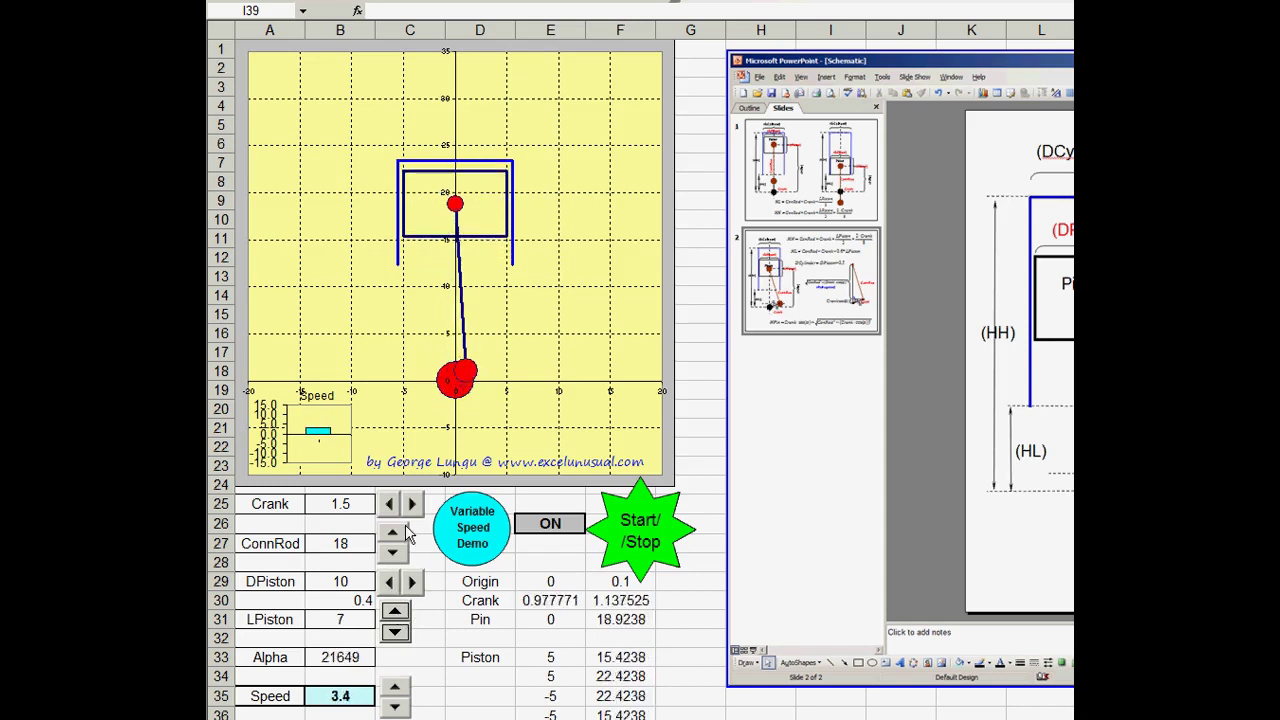
Step: Lengthen Crank to 5.5, narrow DPiston to 8, and scroll to view the schematic picture
{"action": "left_click", "coordinate": [412, 505]}
{"action": "left_click", "coordinate": [412, 505]}
{"action": "left_click", "coordinate": [412, 505]}
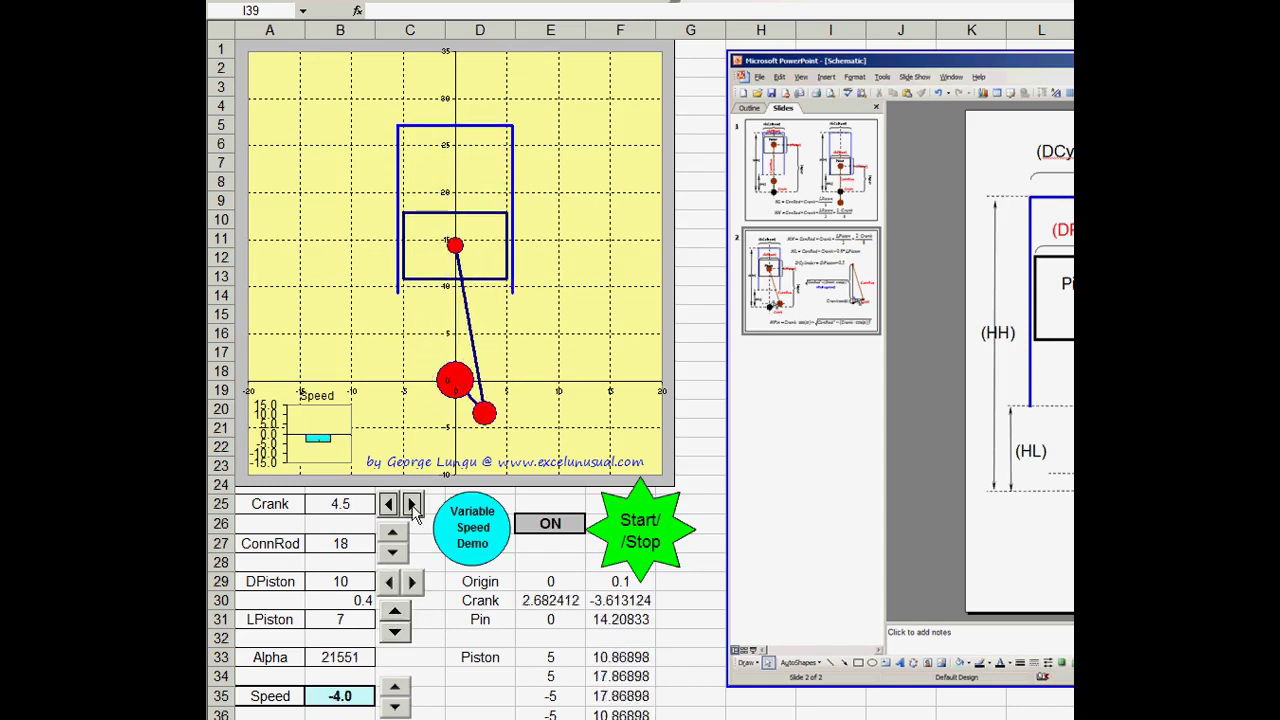
{"action": "left_click", "coordinate": [412, 505]}
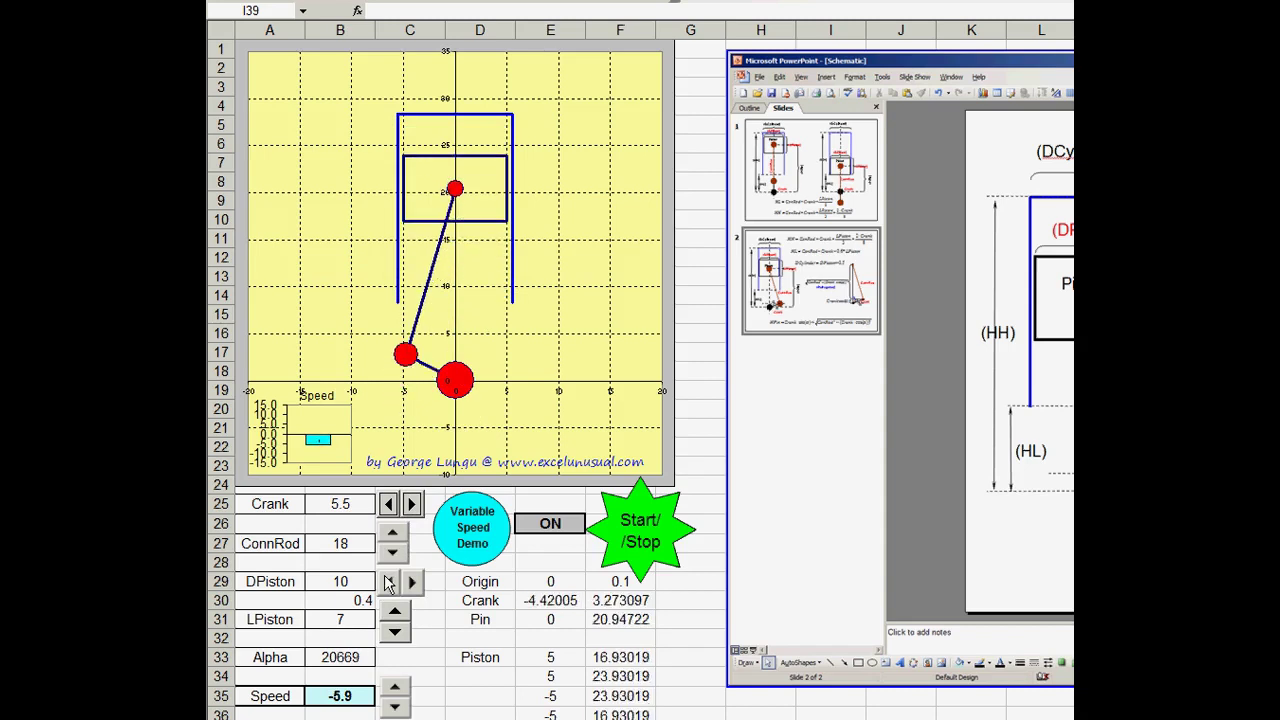
{"action": "left_click", "coordinate": [388, 582]}
{"action": "left_click", "coordinate": [388, 582]}
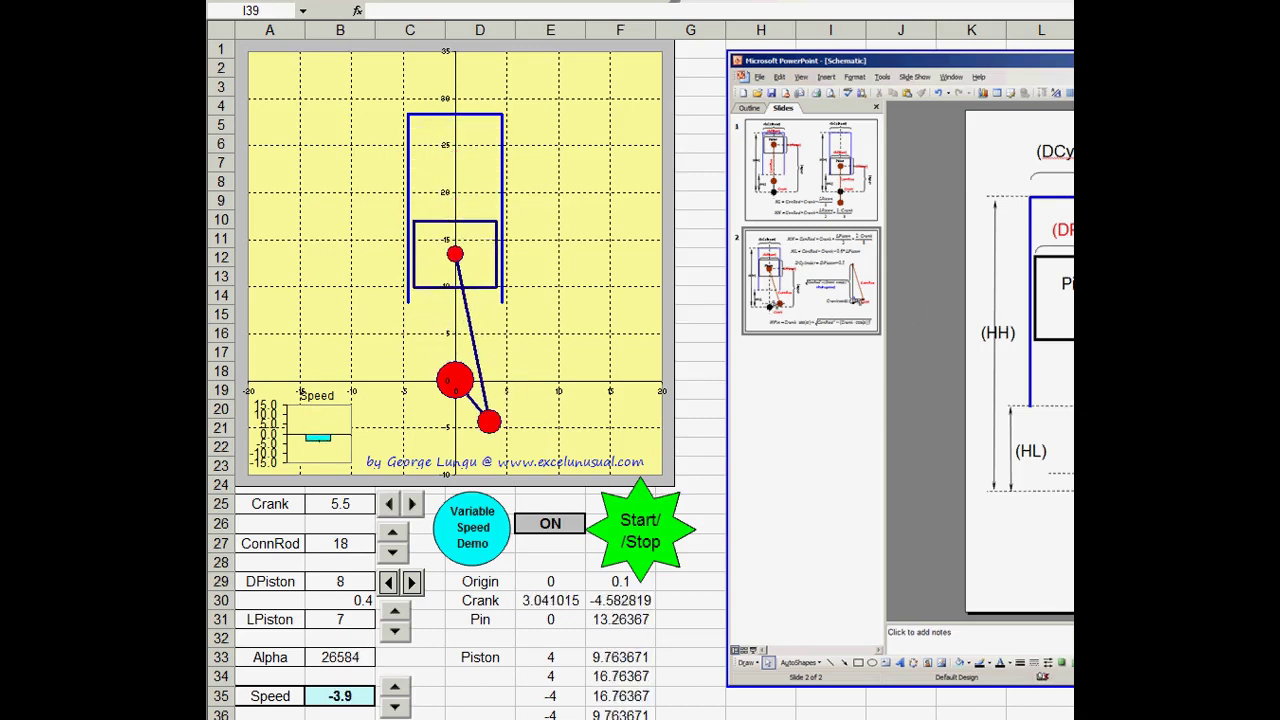
{"action": "scroll", "coordinate": [640, 360], "scroll_direction": "right", "scroll_amount": 7}
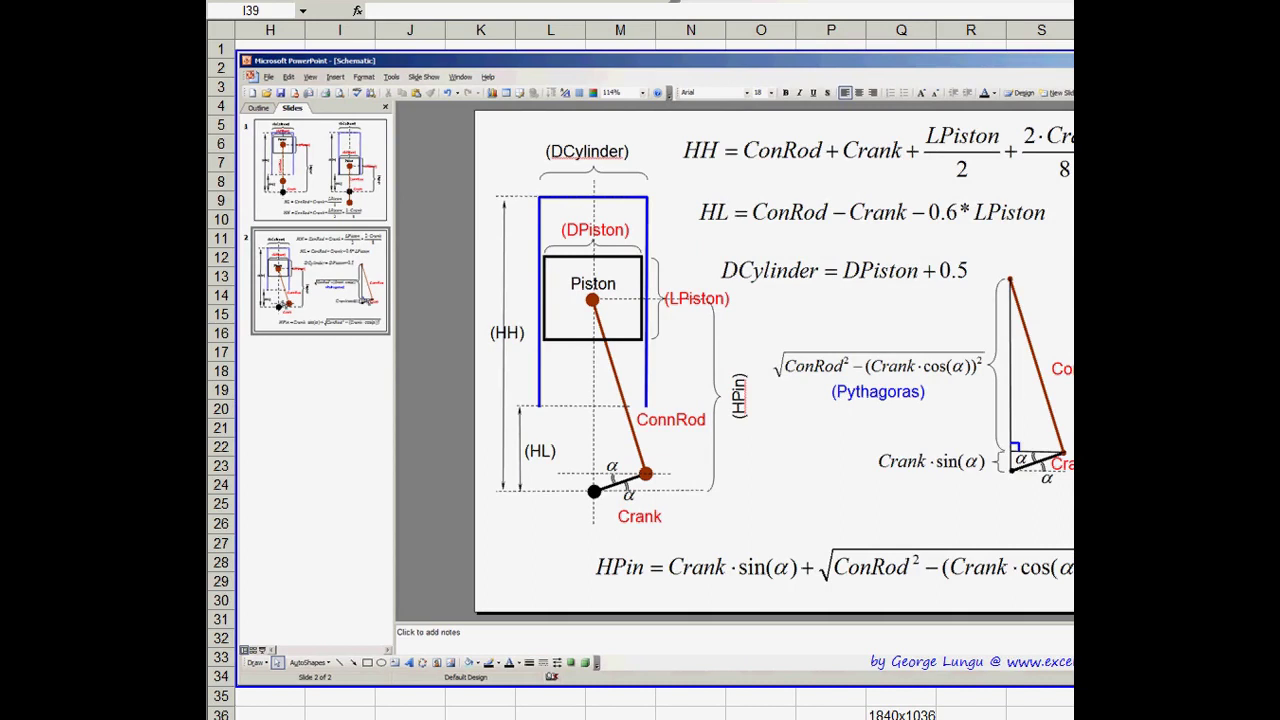
{"action": "scroll", "coordinate": [640, 360], "scroll_direction": "left", "scroll_amount": 7}
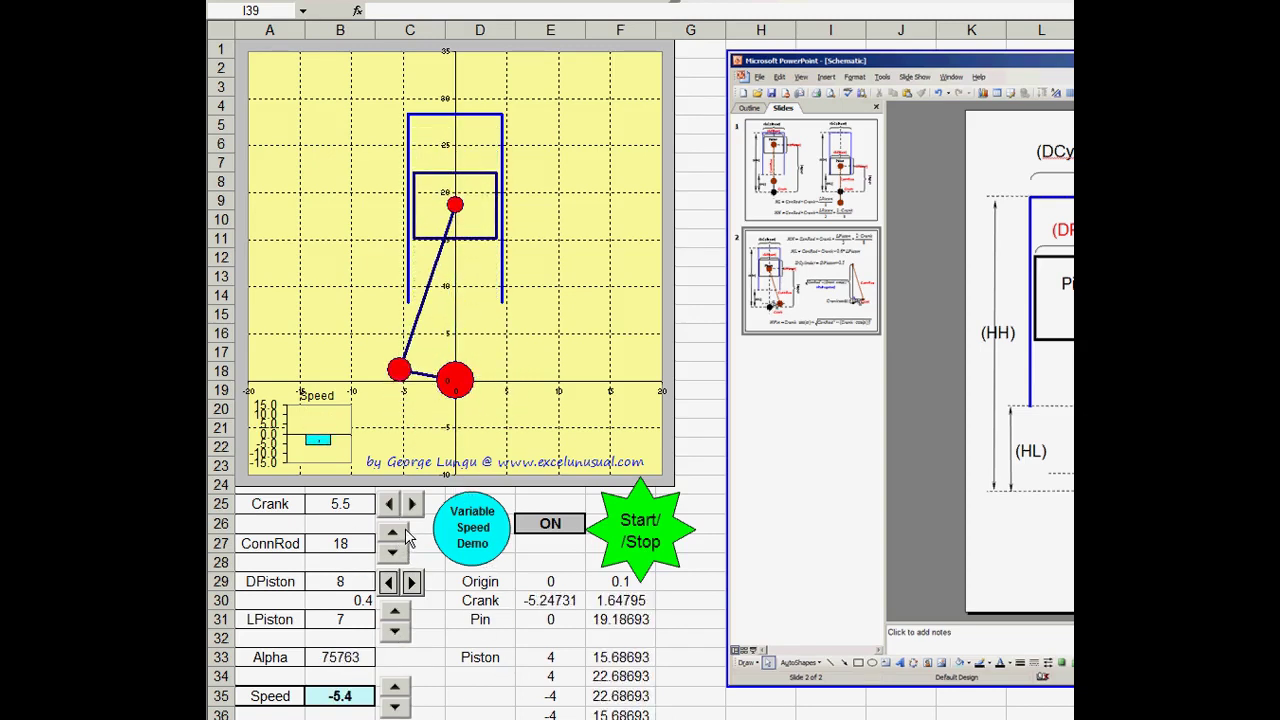
Step: Try ConnRod at 20 and about 13, then leave it at 16
{"action": "left_click", "coordinate": [393, 533]}
{"action": "left_click", "coordinate": [393, 533]}
{"action": "left_click", "coordinate": [393, 553]}
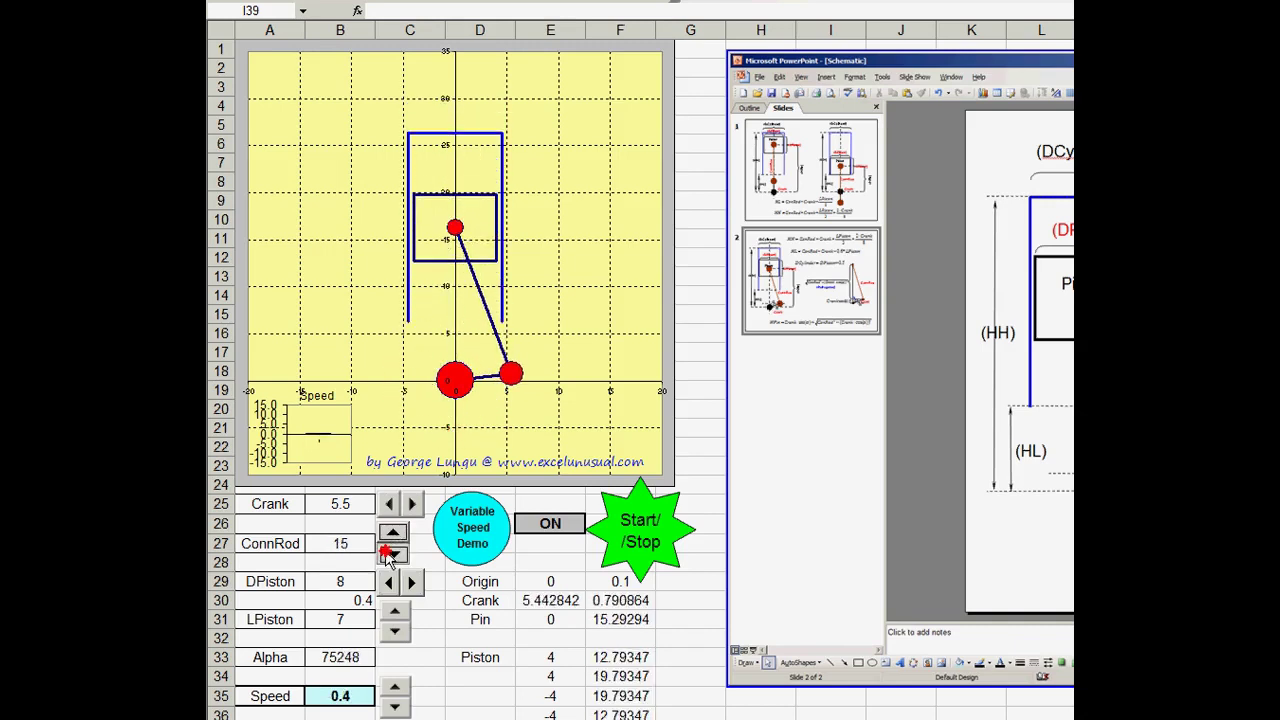
{"action": "left_click", "coordinate": [393, 553]}
{"action": "left_click", "coordinate": [393, 538]}
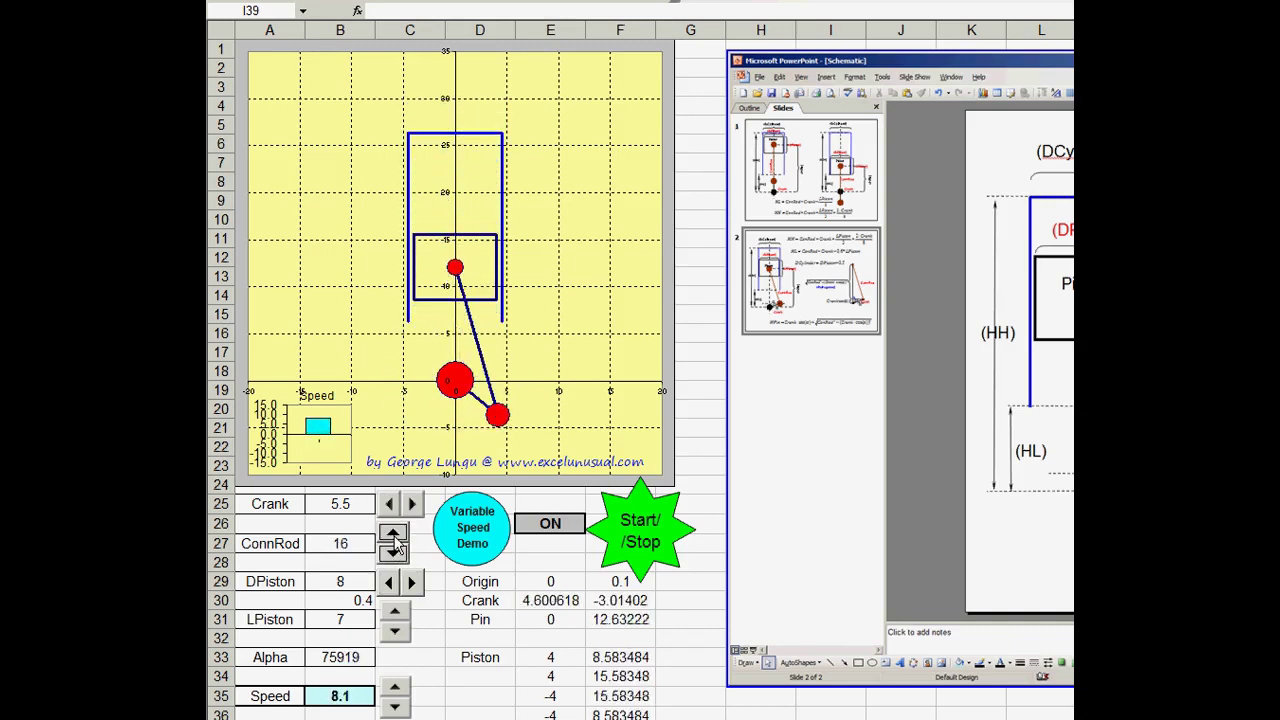